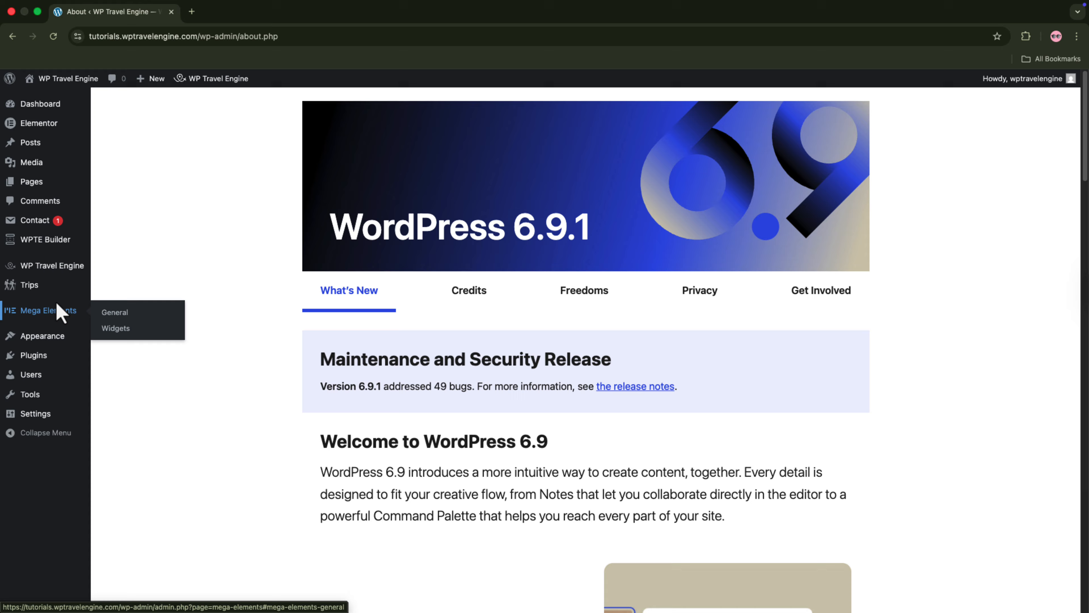
Step: Open the first Classic Serengeti Safari Experience in Tanzania trip for editing and go to its Date and Price settings
{"action": "left_click", "coordinate": [47, 287]}
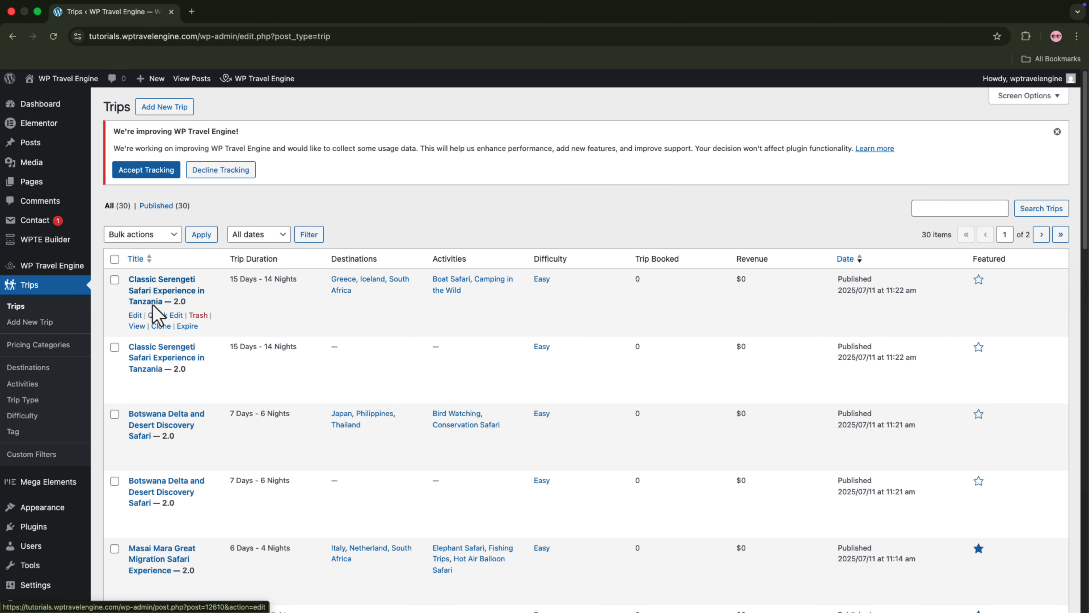
{"action": "left_click", "coordinate": [136, 316]}
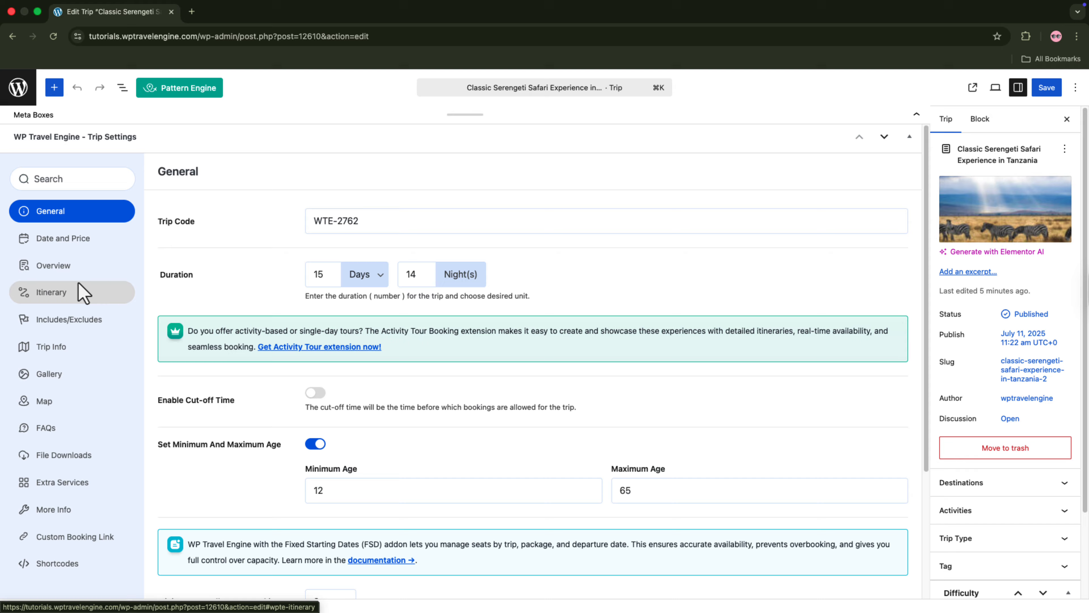
{"action": "left_click", "coordinate": [70, 240]}
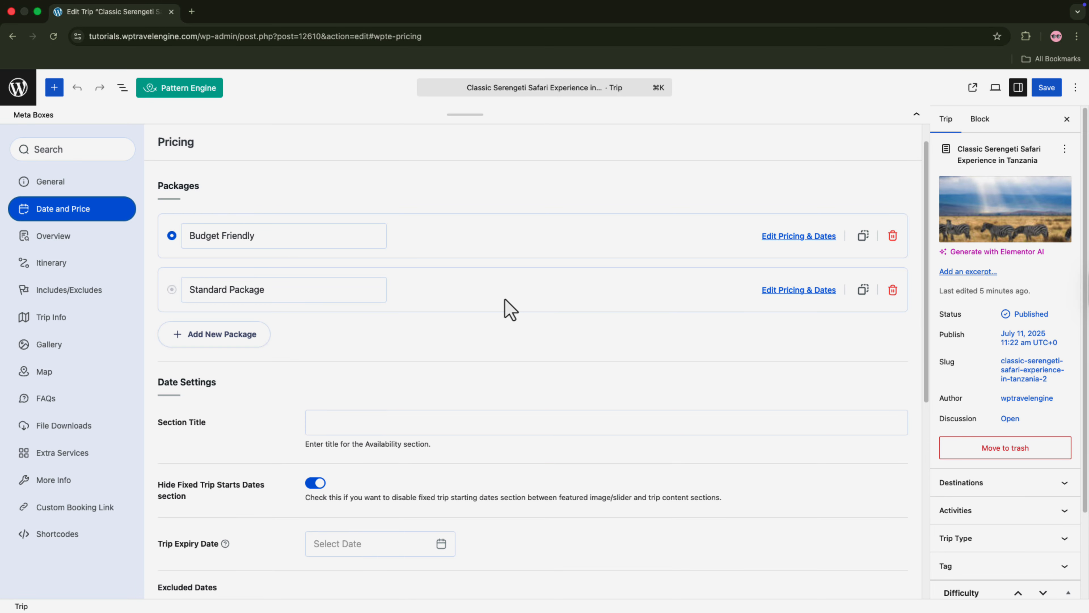
Step: Add a new package named "Premium Package" and set its Adult regular price to 1900 USD
{"action": "left_click", "coordinate": [227, 341]}
{"action": "left_click", "coordinate": [235, 345]}
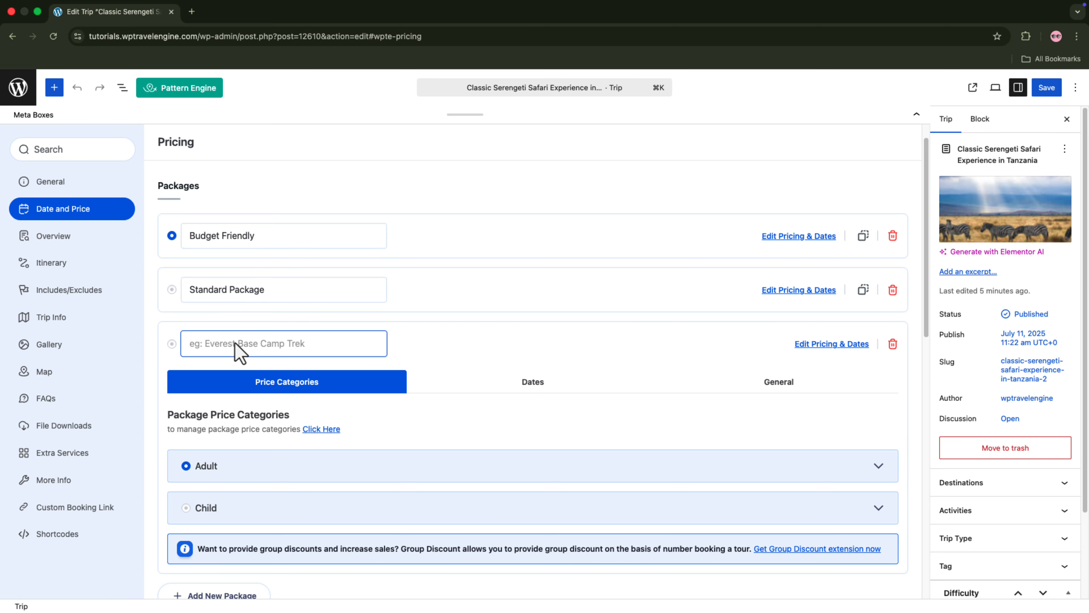
{"action": "type", "text": "Premium Package"}
{"action": "left_click", "coordinate": [489, 465]}
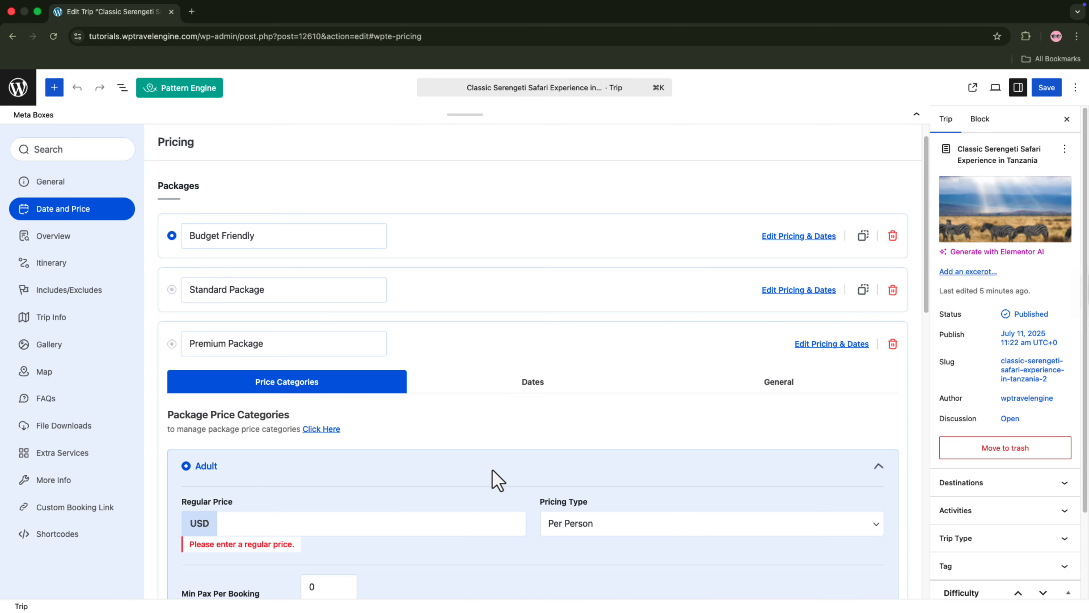
{"action": "left_click", "coordinate": [376, 524]}
{"action": "type", "text": "1900"}
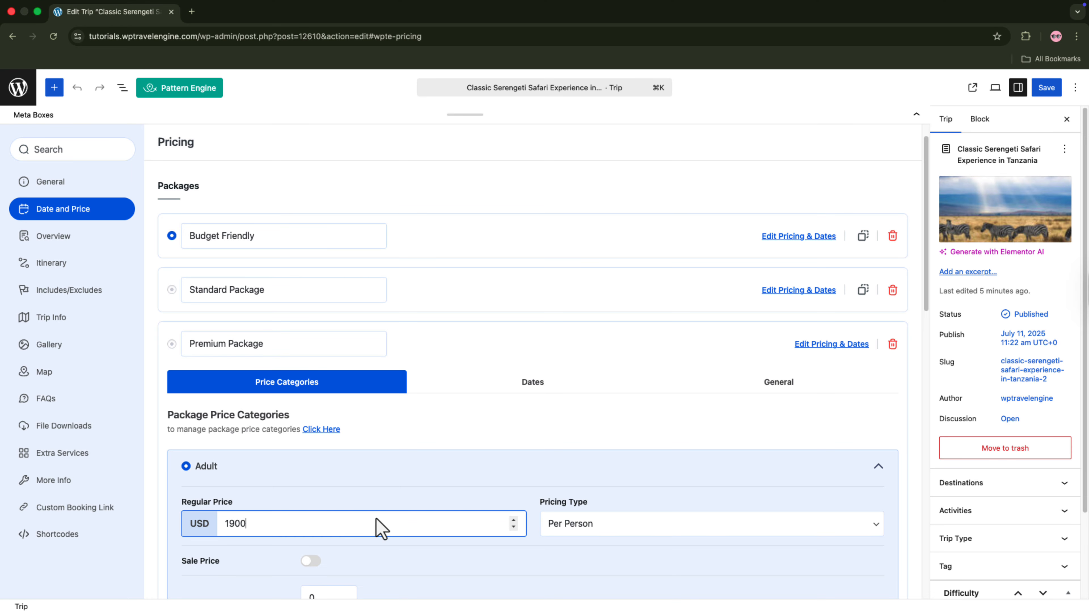
Step: Add 2026-02-25 as a starting date for the Premium Package
{"action": "left_click", "coordinate": [567, 383]}
{"action": "scroll", "coordinate": [494, 399], "scroll_direction": "down", "scroll_amount": 1}
{"action": "left_click", "coordinate": [396, 423]}
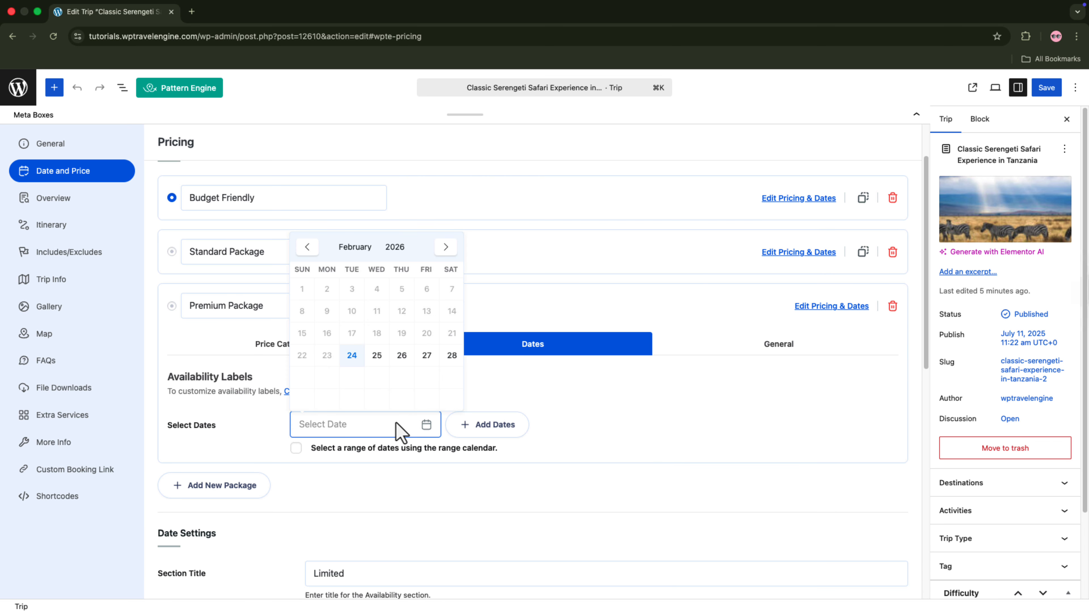
{"action": "left_click", "coordinate": [376, 355]}
{"action": "left_click", "coordinate": [471, 425]}
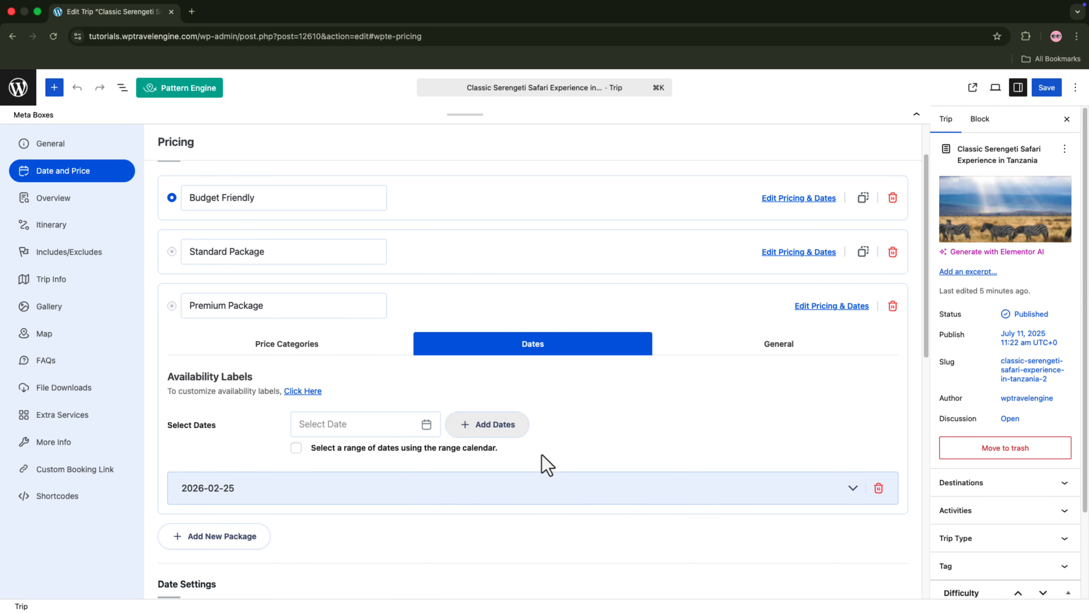
Step: Enable repeat for the 2026-02-25 date and make it recur monthly in August, September and October
{"action": "left_click", "coordinate": [583, 498]}
{"action": "scroll", "coordinate": [583, 496], "scroll_direction": "down", "scroll_amount": 4}
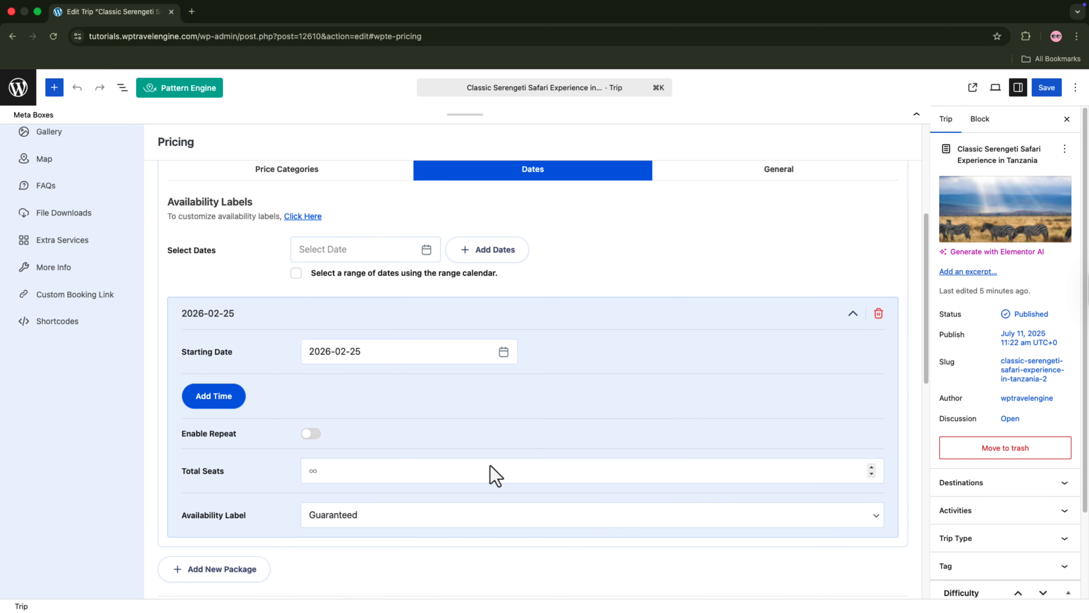
{"action": "left_click", "coordinate": [311, 433]}
{"action": "scroll", "coordinate": [354, 487], "scroll_direction": "down", "scroll_amount": 2}
{"action": "left_click", "coordinate": [357, 486]}
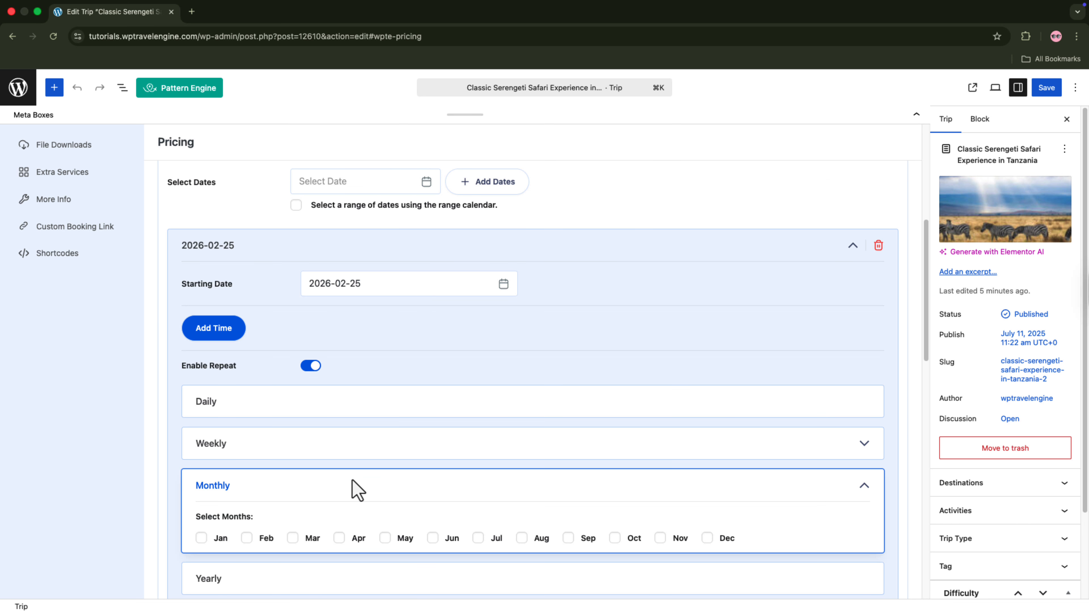
{"action": "left_click", "coordinate": [521, 538]}
{"action": "left_click", "coordinate": [568, 537]}
{"action": "left_click", "coordinate": [614, 537]}
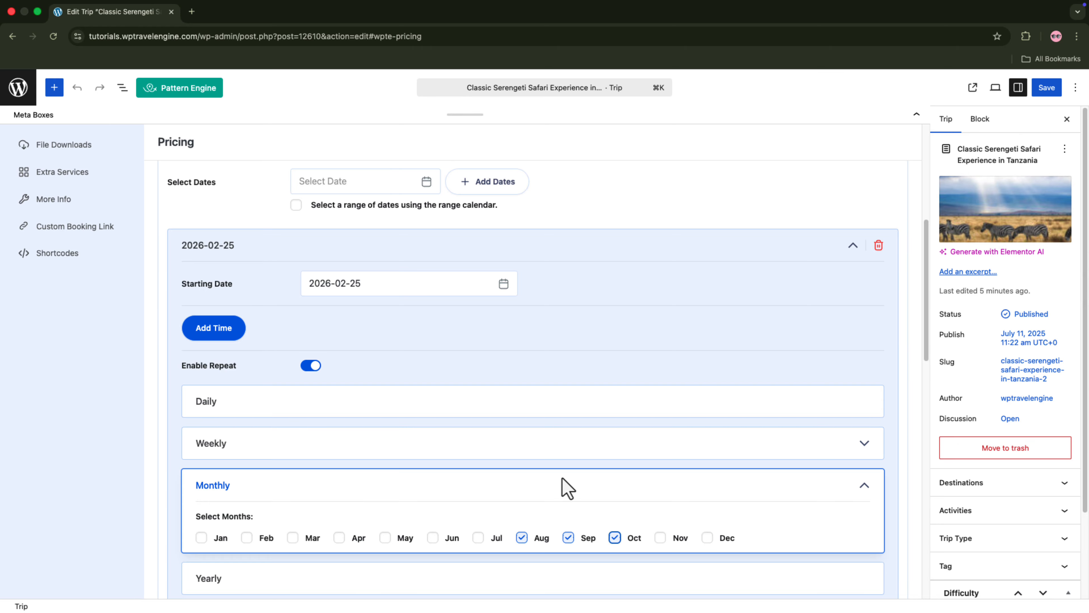
Step: Set the monthly repeat to run until 2027-02-17
{"action": "scroll", "coordinate": [564, 486], "scroll_direction": "down", "scroll_amount": 5}
{"action": "left_click", "coordinate": [385, 468]}
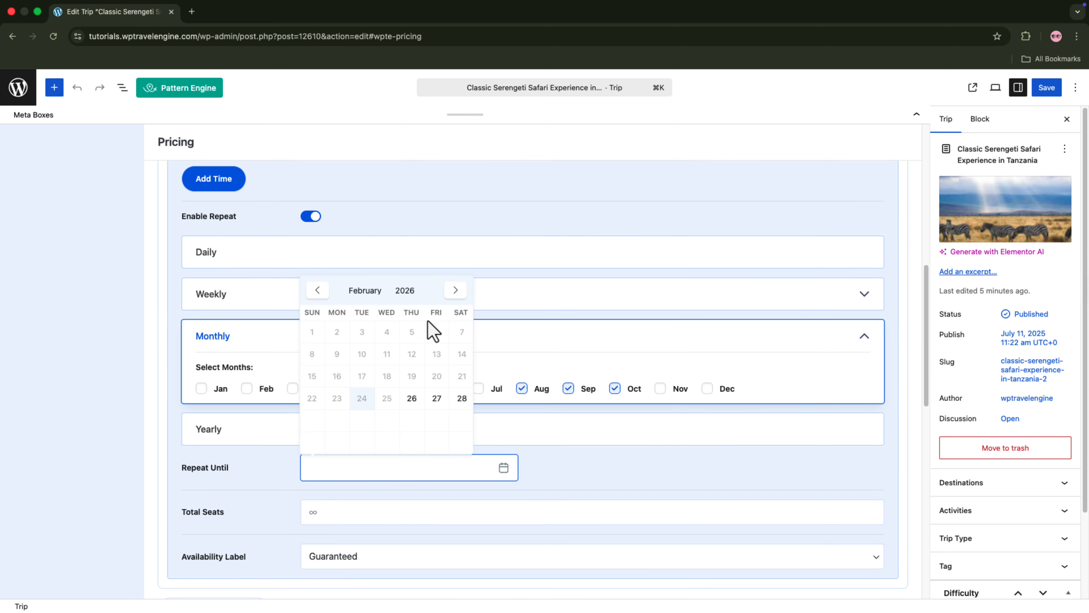
{"action": "left_click", "coordinate": [423, 287]}
{"action": "left_click", "coordinate": [386, 376]}
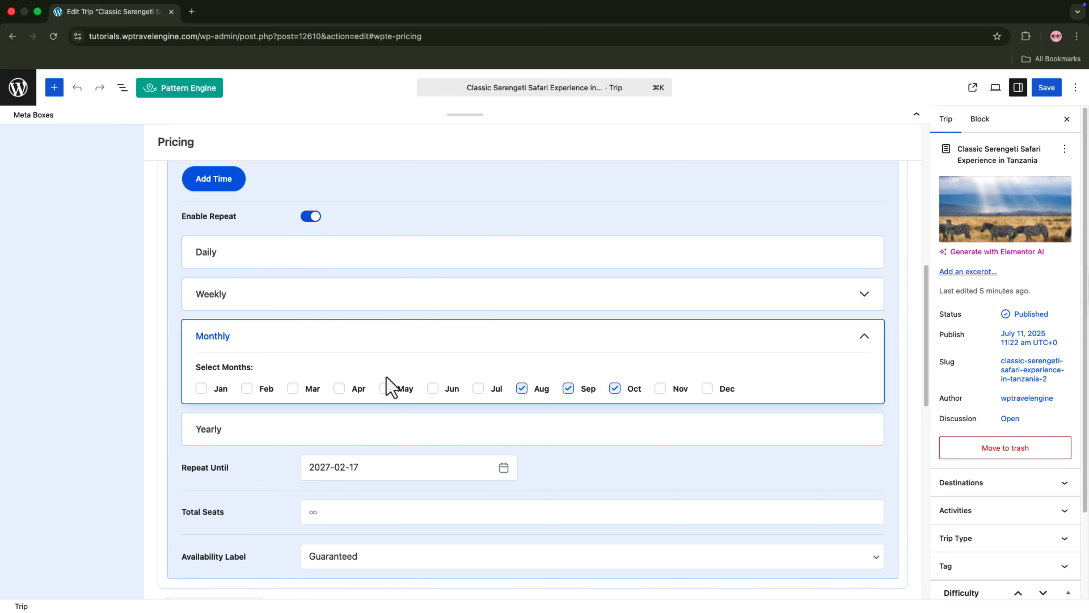
Step: Set the total seats for the 2026-02-25 date to 2
{"action": "scroll", "coordinate": [394, 423], "scroll_direction": "down", "scroll_amount": 2}
{"action": "left_click", "coordinate": [396, 445]}
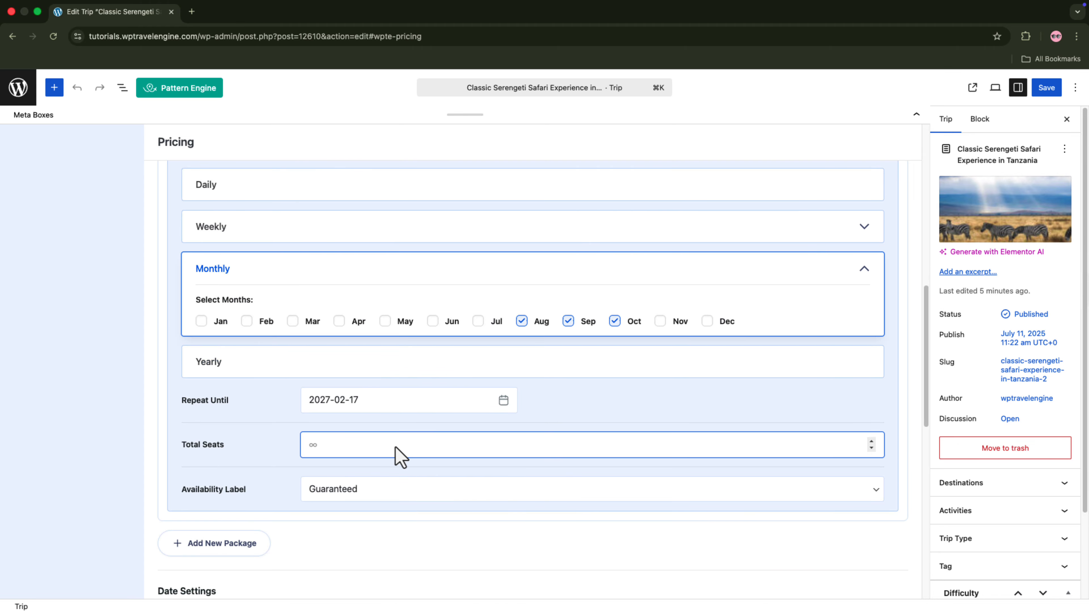
{"action": "type", "text": "5"}
{"action": "key", "text": "BackSpace"}
{"action": "type", "text": "2"}
{"action": "scroll", "coordinate": [396, 455], "scroll_direction": "down", "scroll_amount": 2}
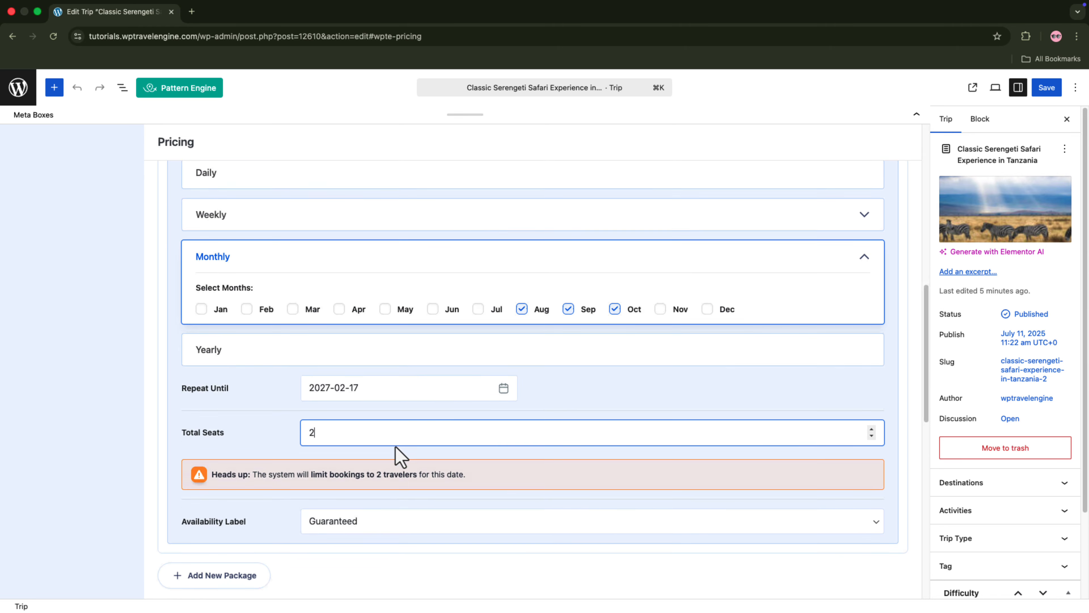
Step: Set the date's availability label to Limited and save the trip
{"action": "left_click", "coordinate": [418, 489]}
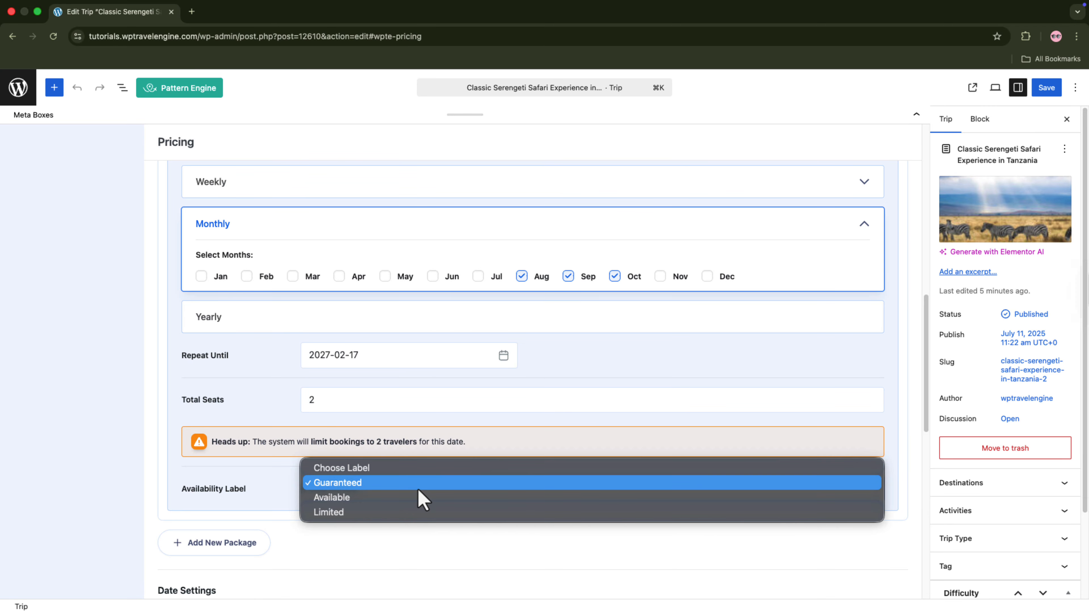
{"action": "left_click", "coordinate": [409, 512]}
{"action": "scroll", "coordinate": [413, 523], "scroll_direction": "down", "scroll_amount": 4}
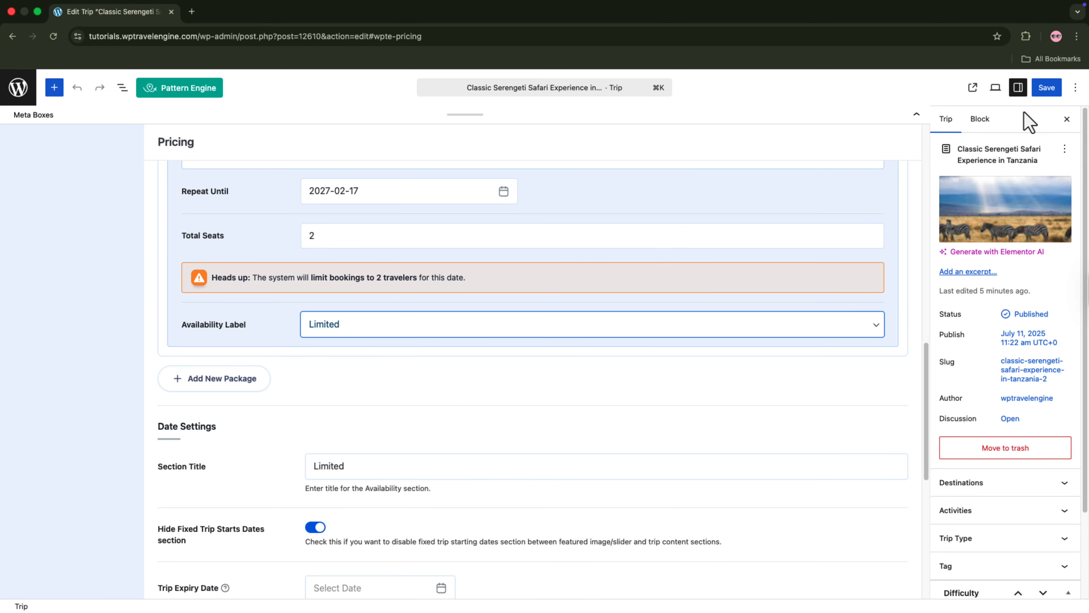
{"action": "left_click", "coordinate": [1046, 89]}
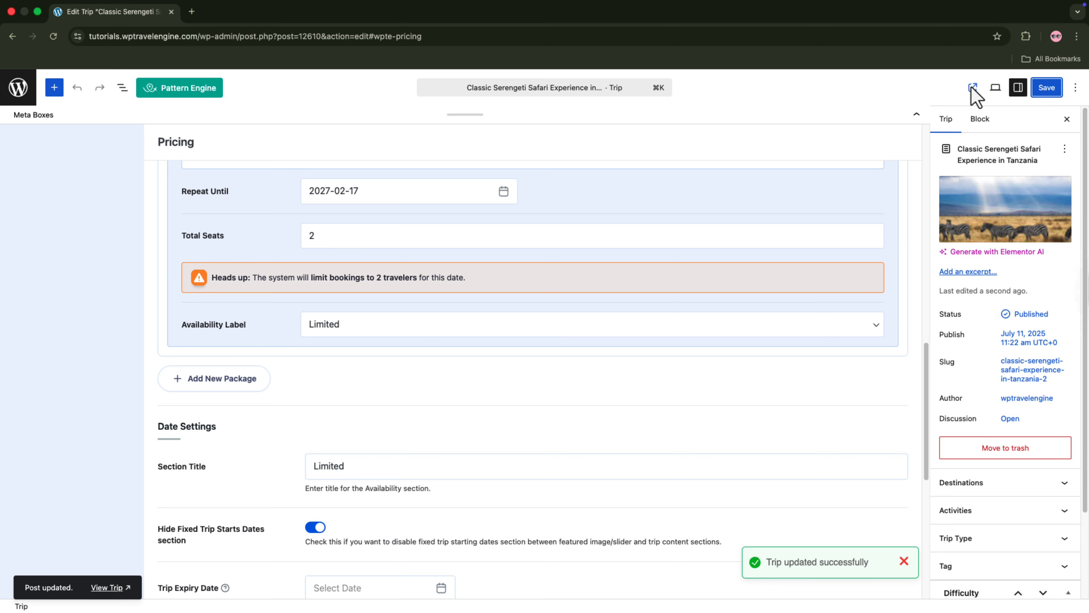
Step: View the published trip page and filter its fixed starting dates by Aug 2026, Sep 2026 and Oct 2026 in turn
{"action": "left_click", "coordinate": [972, 88]}
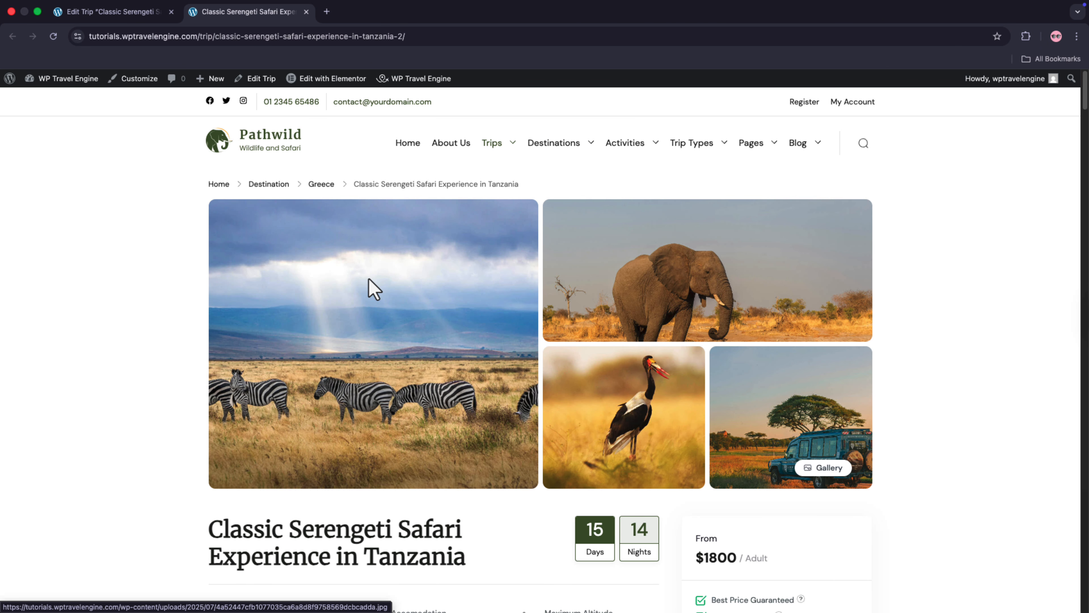
{"action": "scroll", "coordinate": [369, 278], "scroll_direction": "down", "scroll_amount": 5}
{"action": "scroll", "coordinate": [373, 281], "scroll_direction": "down", "scroll_amount": 15}
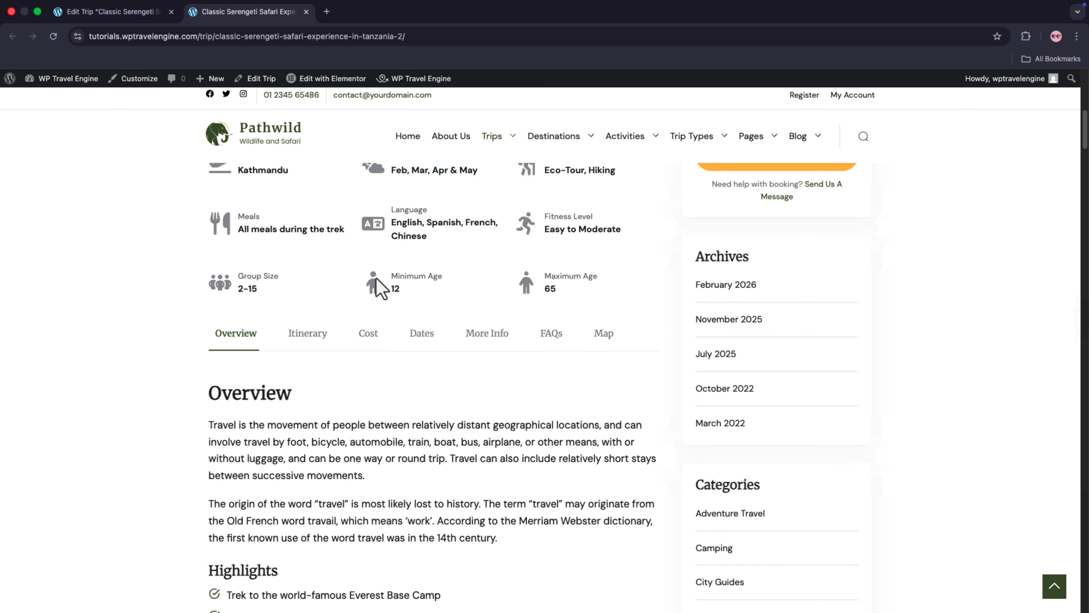
{"action": "left_click", "coordinate": [543, 108]}
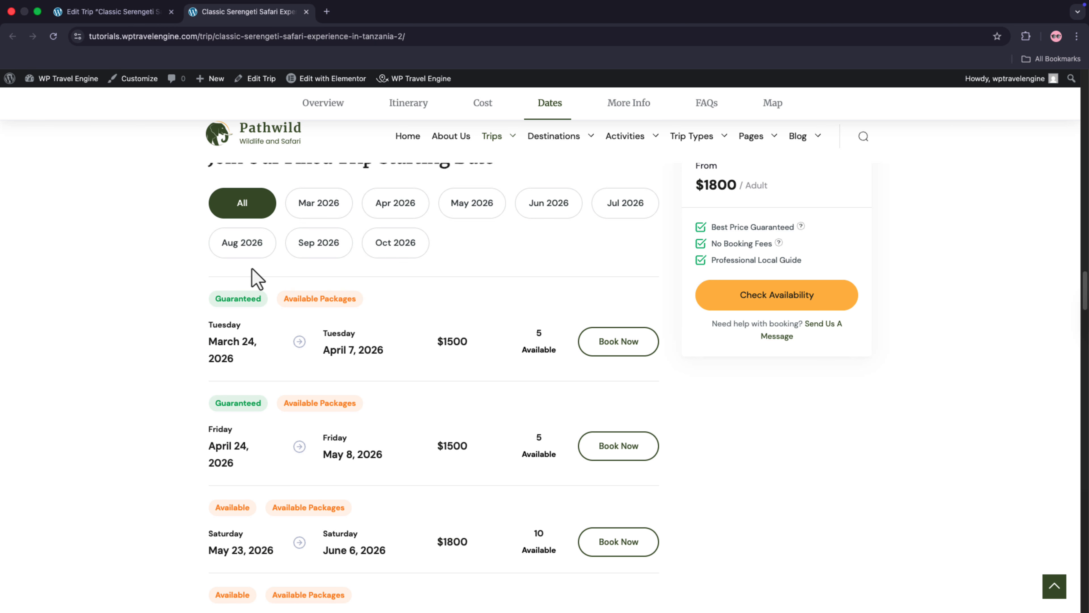
{"action": "left_click", "coordinate": [243, 251]}
{"action": "left_click", "coordinate": [303, 249]}
{"action": "left_click", "coordinate": [365, 249]}
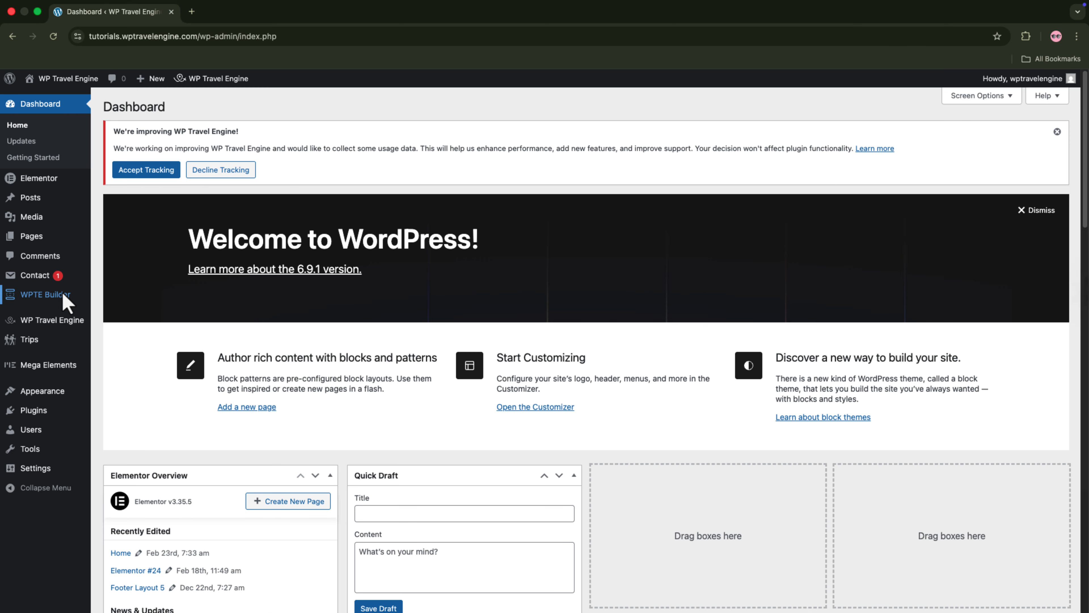
Step: Open the Availability Labels settings of the Fixed Starting Dates extension in WP Travel Engine
{"action": "left_click", "coordinate": [62, 322]}
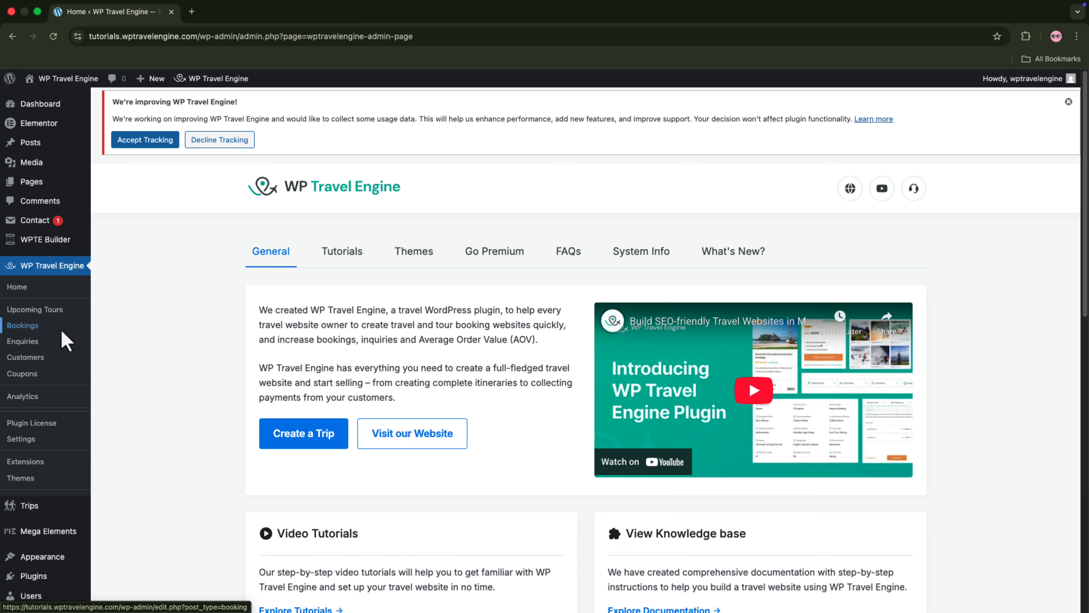
{"action": "left_click", "coordinate": [43, 439]}
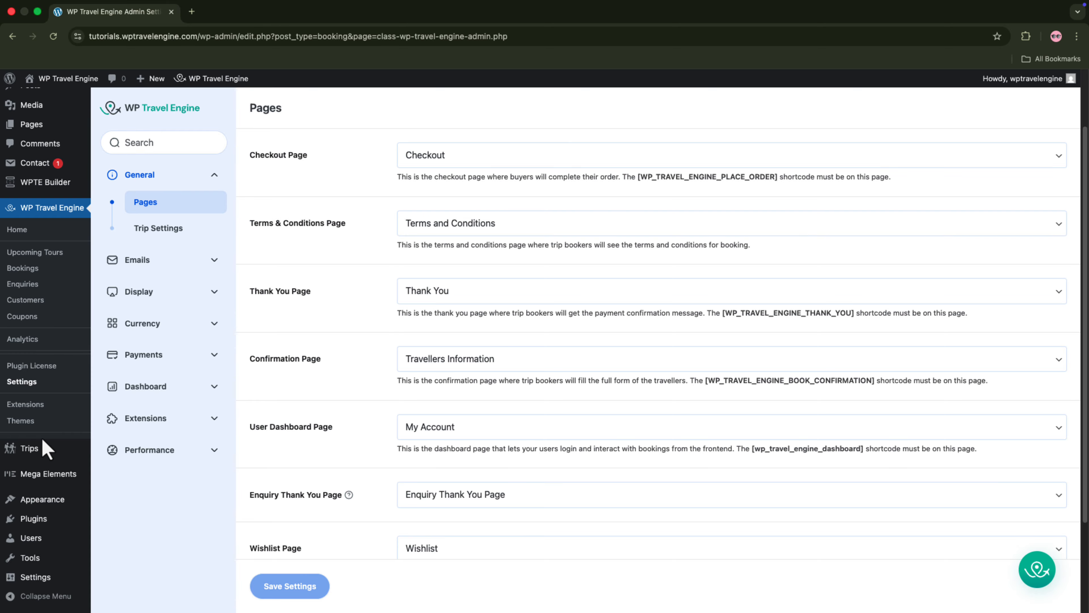
{"action": "left_click", "coordinate": [129, 420]}
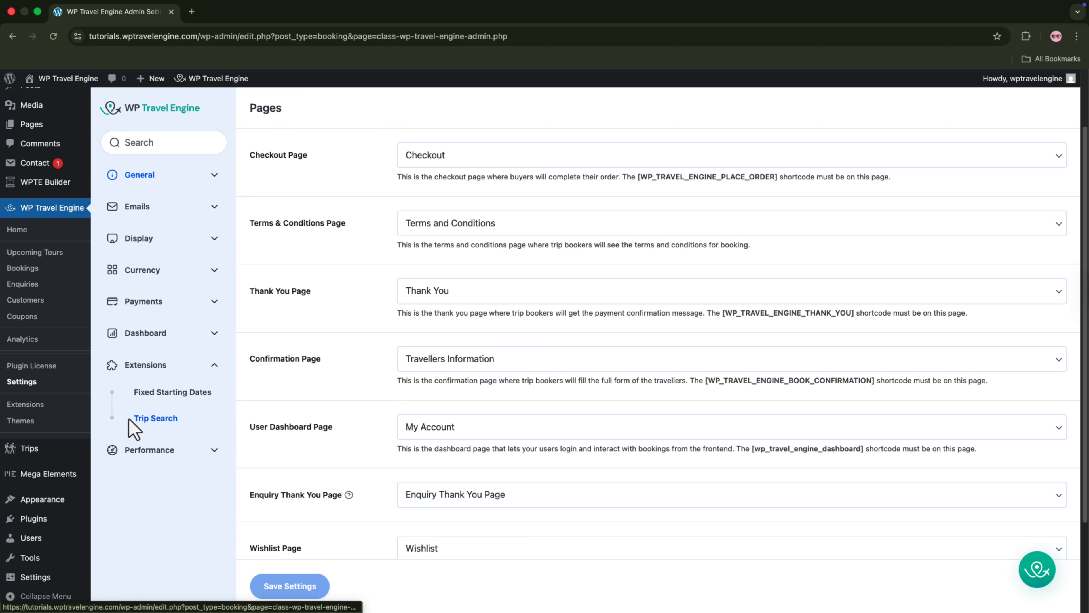
{"action": "left_click", "coordinate": [160, 404]}
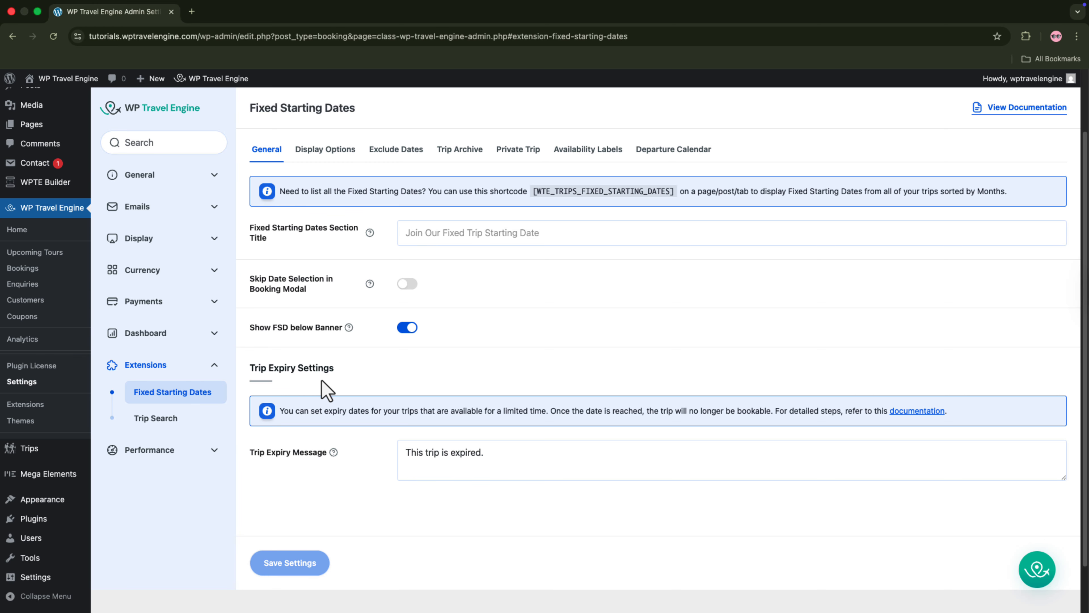
{"action": "left_click", "coordinate": [591, 155]}
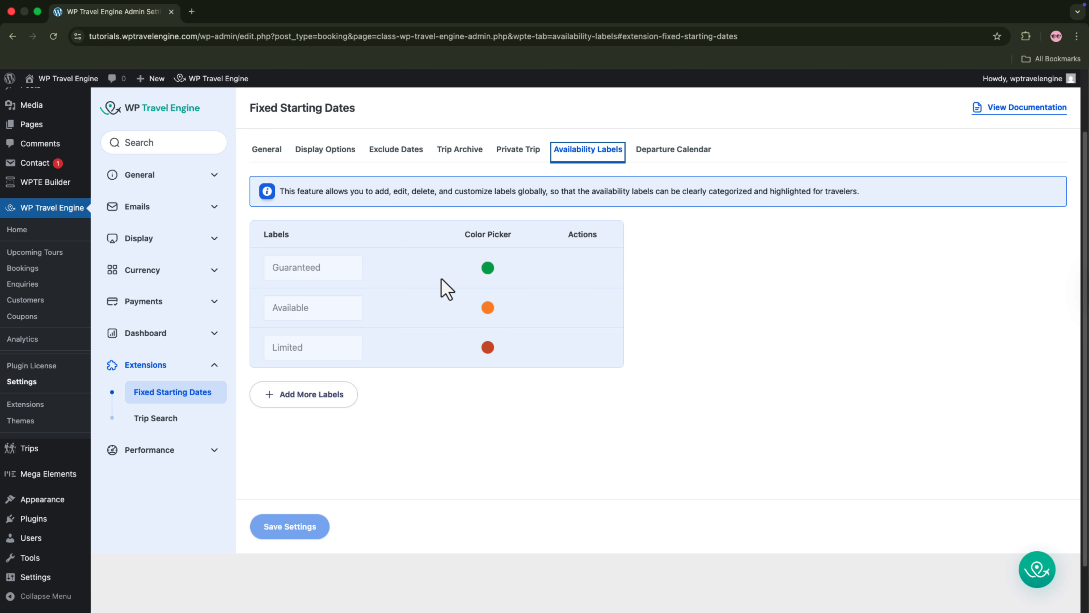
Step: Check the color picker settings of the Guaranteed and Available labels without changing them
{"action": "left_click", "coordinate": [489, 268]}
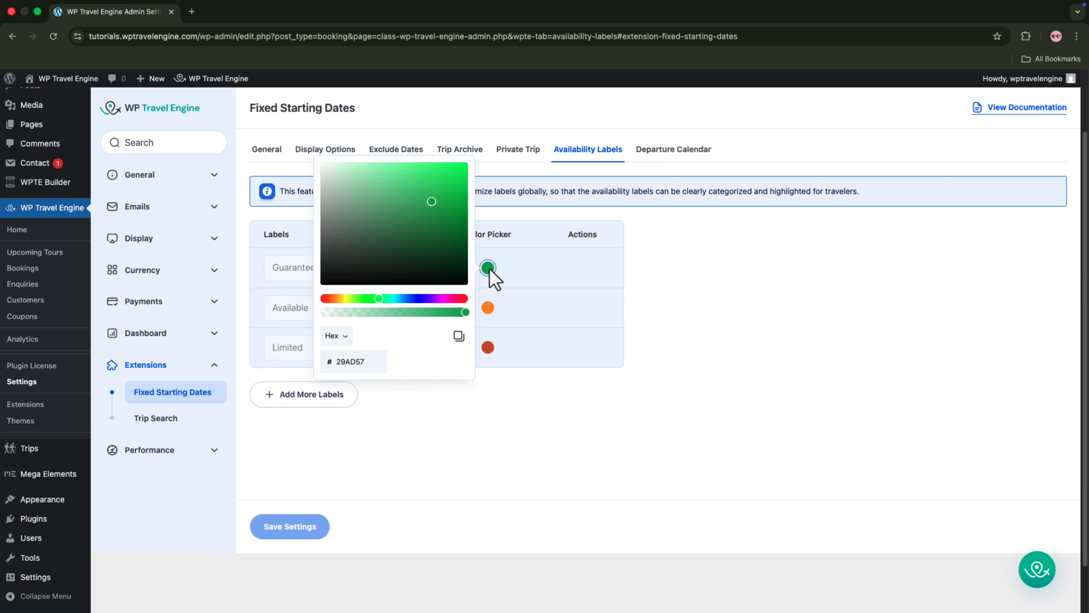
{"action": "left_click", "coordinate": [511, 287]}
{"action": "left_click", "coordinate": [488, 307]}
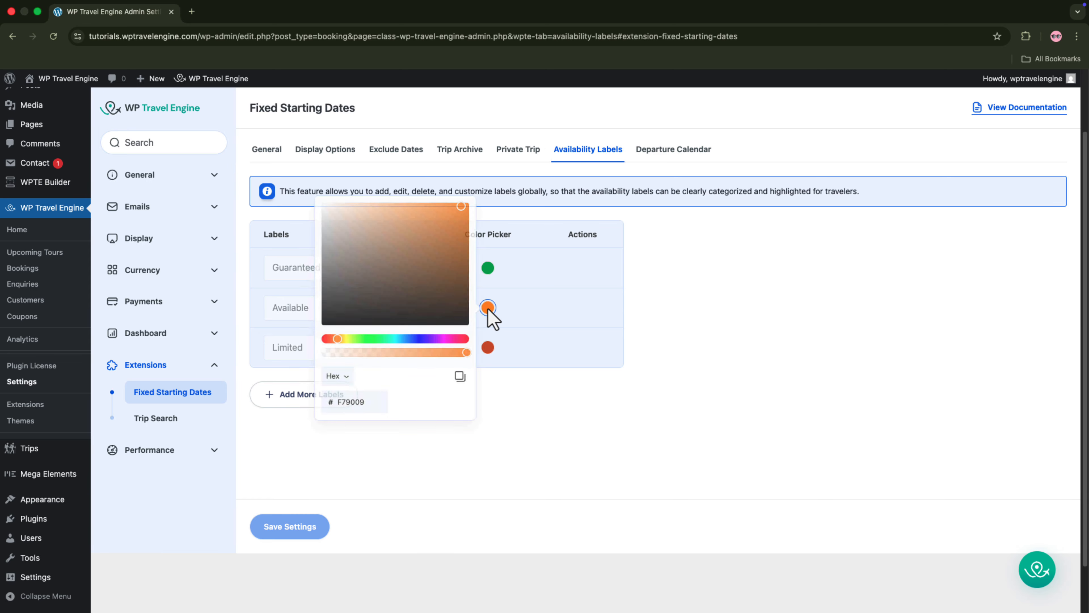
{"action": "left_click", "coordinate": [512, 320]}
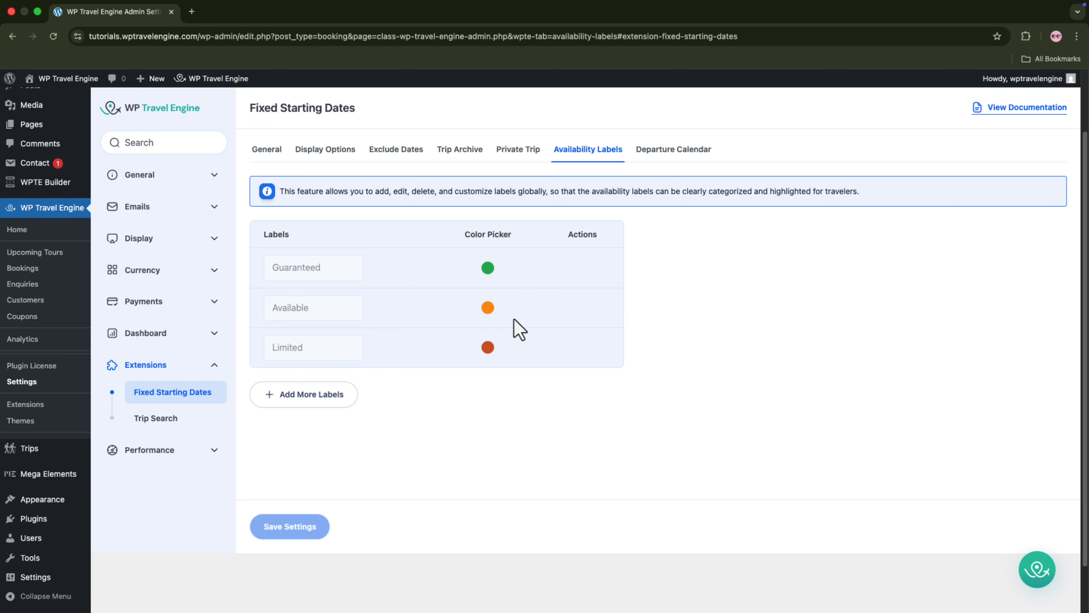
Step: Add an availability label named "Small Group Limited" and give it the red color FE0E01
{"action": "left_click", "coordinate": [321, 405]}
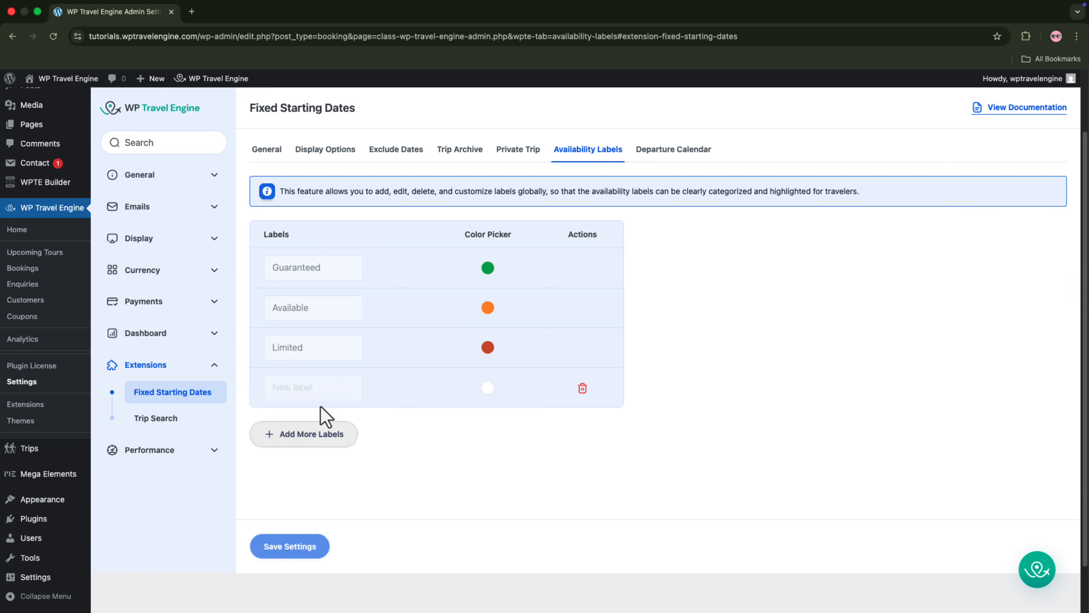
{"action": "left_click", "coordinate": [310, 392]}
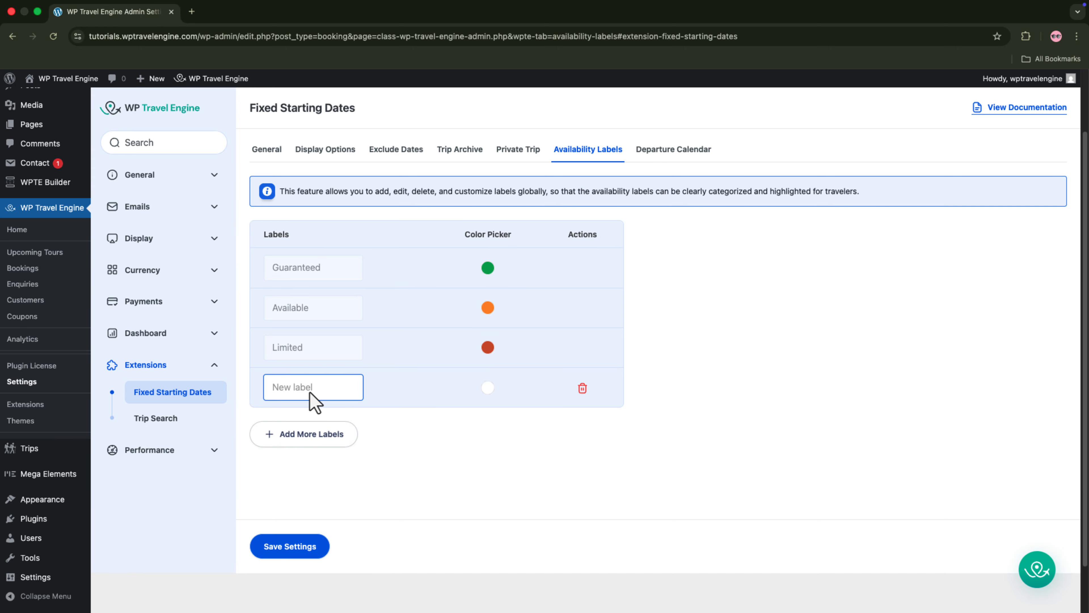
{"action": "type", "text": "Small Group Limited"}
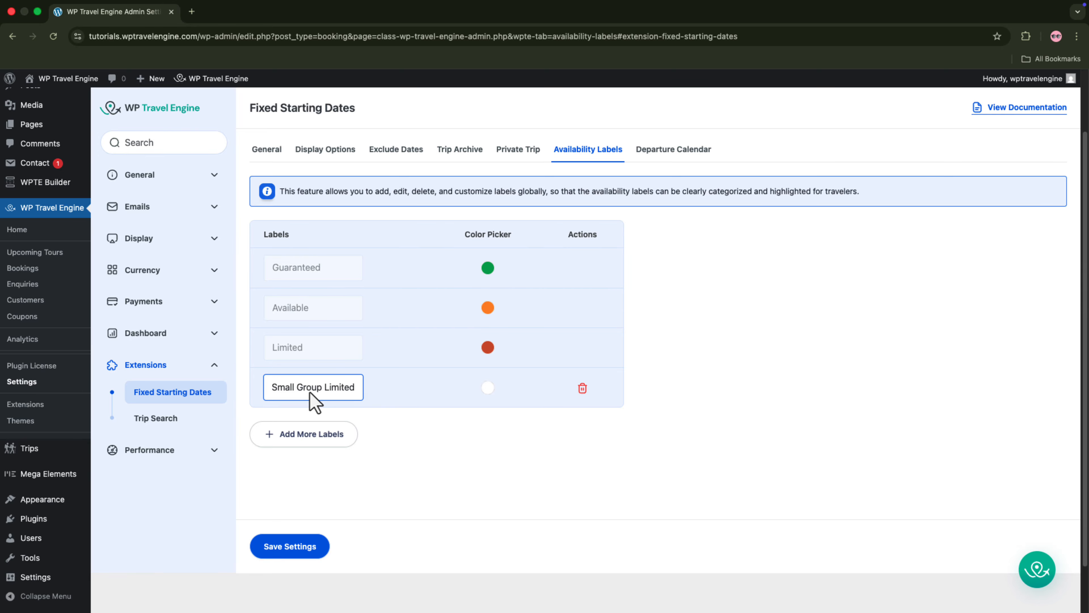
{"action": "left_click", "coordinate": [487, 387]}
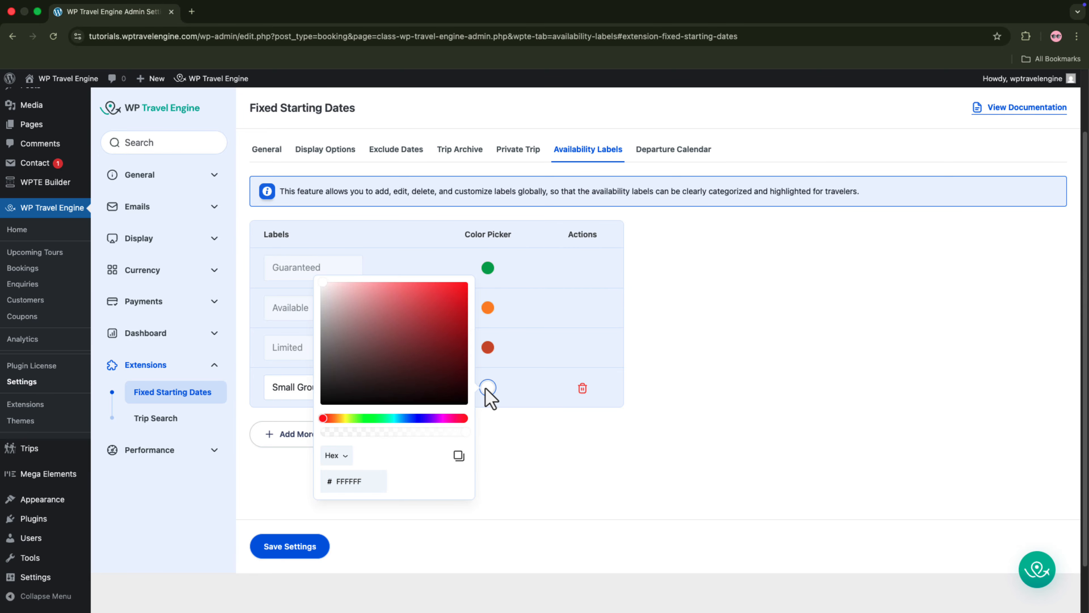
{"action": "left_click", "coordinate": [465, 282]}
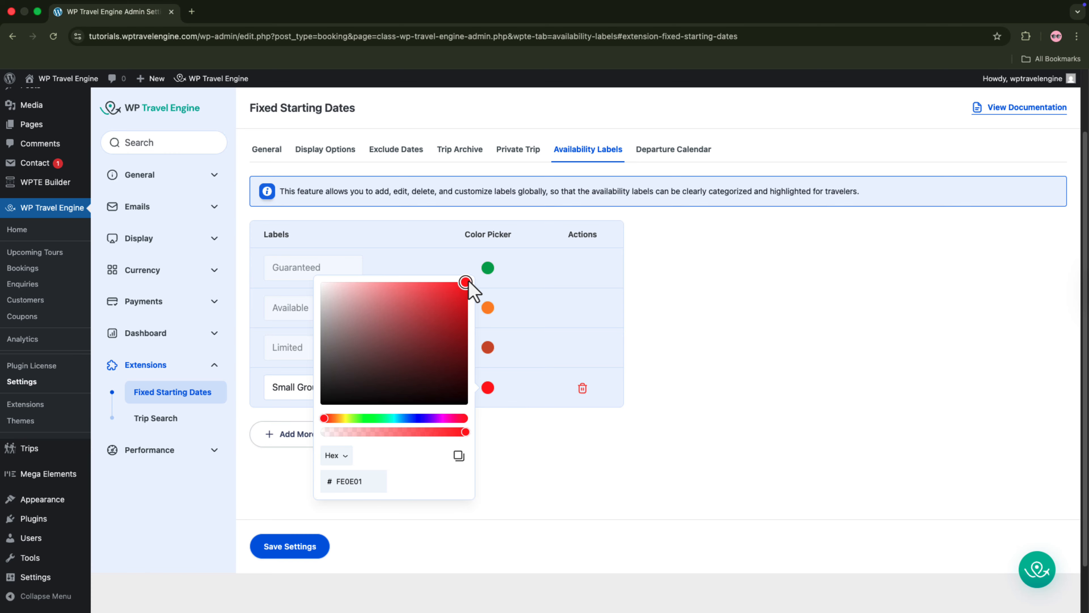
Step: Close the color picker and save the availability label settings
{"action": "left_click", "coordinate": [520, 388]}
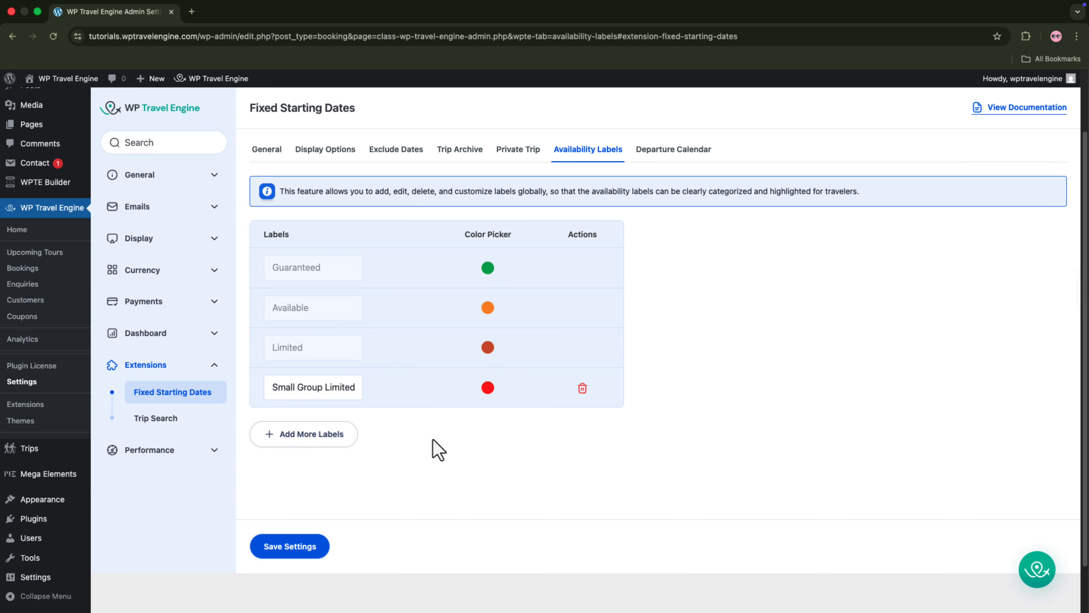
{"action": "left_click", "coordinate": [300, 545]}
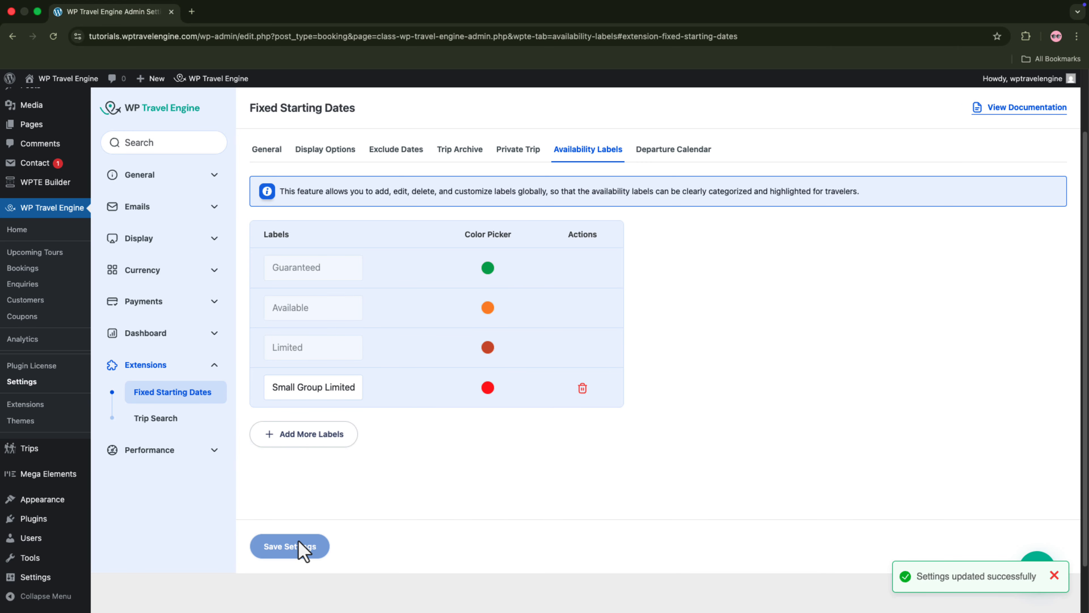
Step: Open the first listed Classic Serengeti Safari Experience in Tanzania trip for editing and add a pricing package named "Small Group"
{"action": "left_click", "coordinate": [30, 451]}
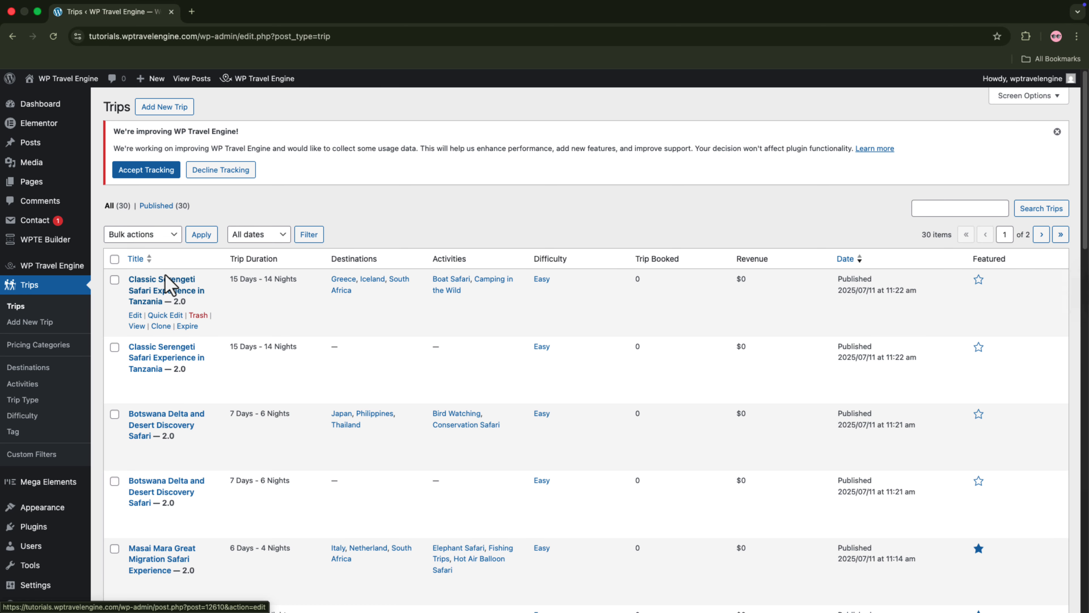
{"action": "left_click", "coordinate": [134, 315]}
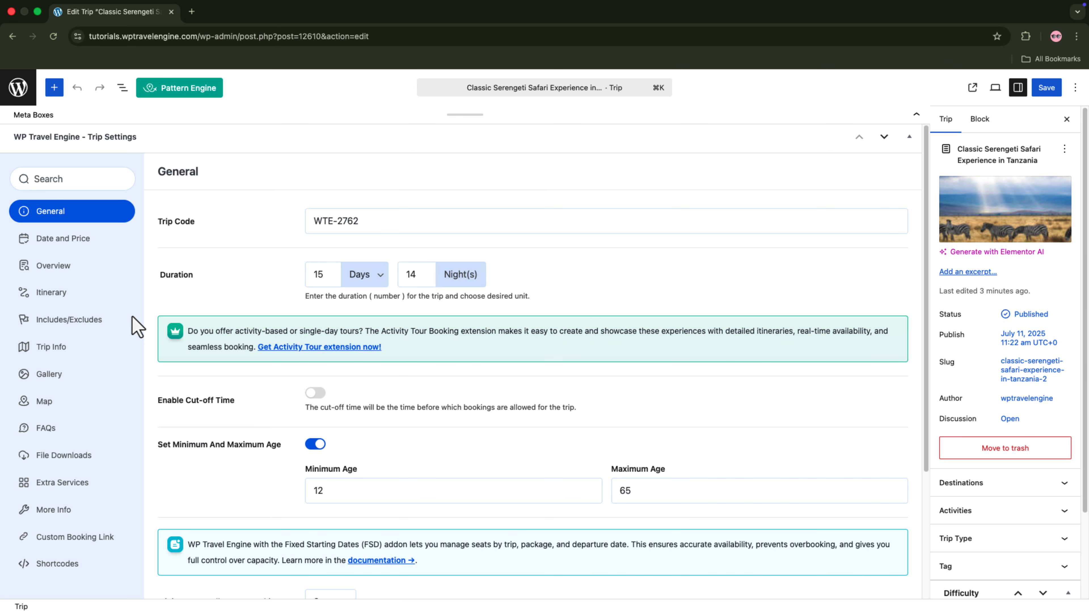
{"action": "left_click", "coordinate": [69, 210]}
{"action": "left_click", "coordinate": [258, 388]}
{"action": "type", "text": "Small Group"}
Step: Set the price of the Small Group package to 1500
{"action": "scroll", "coordinate": [455, 495], "scroll_direction": "down", "scroll_amount": 2}
{"action": "left_click", "coordinate": [467, 492]}
{"action": "type", "text": "1500"}
{"action": "left_click", "coordinate": [665, 499]}
{"action": "left_click", "coordinate": [465, 461]}
Step: Add the fixed starting date 2026-02-25 to the Small Group package and enable repeating for it
{"action": "left_click", "coordinate": [315, 570]}
{"action": "left_click", "coordinate": [532, 358]}
{"action": "left_click", "coordinate": [378, 440]}
{"action": "left_click", "coordinate": [372, 368]}
{"action": "left_click", "coordinate": [472, 437]}
{"action": "left_click", "coordinate": [311, 455]}
{"action": "scroll", "coordinate": [309, 459], "scroll_direction": "down", "scroll_amount": 4}
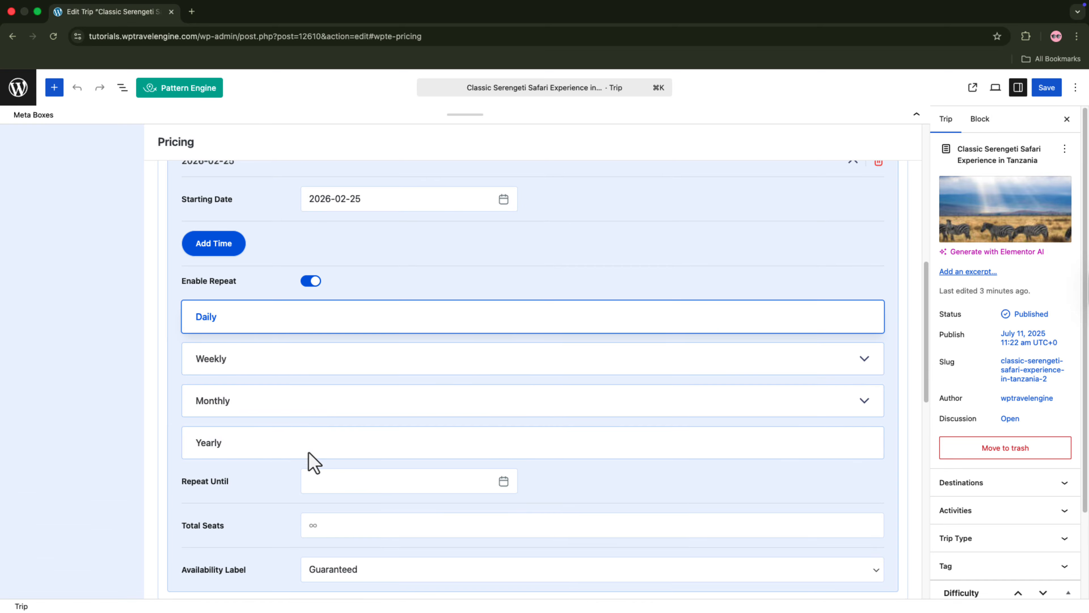
Step: Repeat the starting date weekly on Sun, Tue, Thu and Sat until 2026-03-01
{"action": "left_click", "coordinate": [359, 361]}
{"action": "left_click", "coordinate": [296, 411]}
{"action": "left_click", "coordinate": [391, 411]}
{"action": "left_click", "coordinate": [479, 411]}
{"action": "scroll", "coordinate": [492, 353], "scroll_direction": "down", "scroll_amount": 4}
{"action": "left_click", "coordinate": [501, 371]}
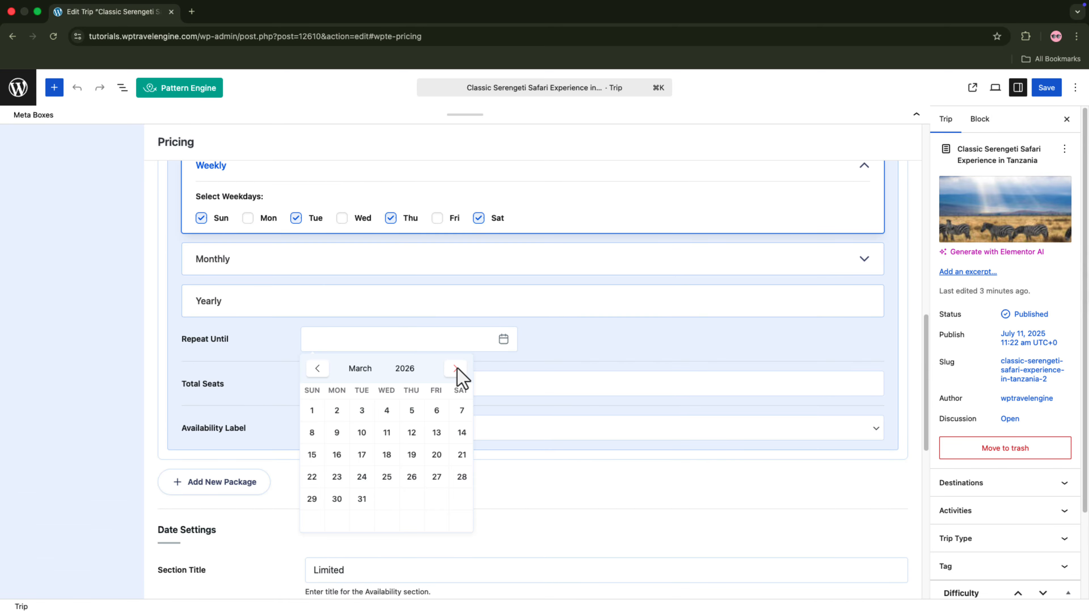
{"action": "left_click", "coordinate": [311, 411]}
Step: Set the date's total seats to 6, assign the Small Group Limited availability label and save the trip
{"action": "left_click", "coordinate": [319, 386]}
{"action": "type", "text": "6"}
{"action": "left_click", "coordinate": [351, 467]}
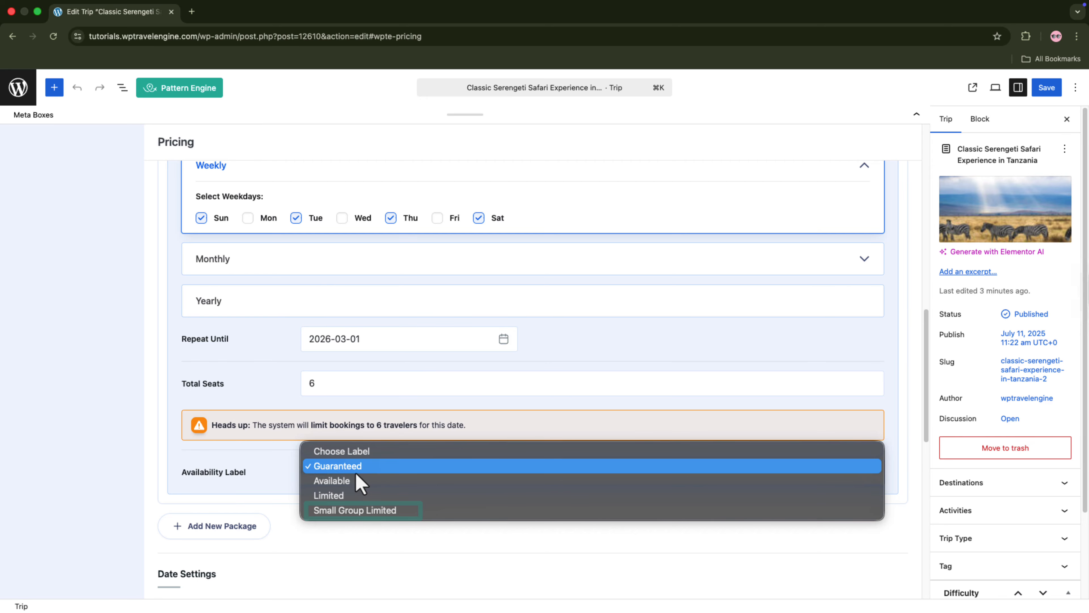
{"action": "left_click", "coordinate": [360, 513]}
{"action": "scroll", "coordinate": [362, 517], "scroll_direction": "down", "scroll_amount": 2}
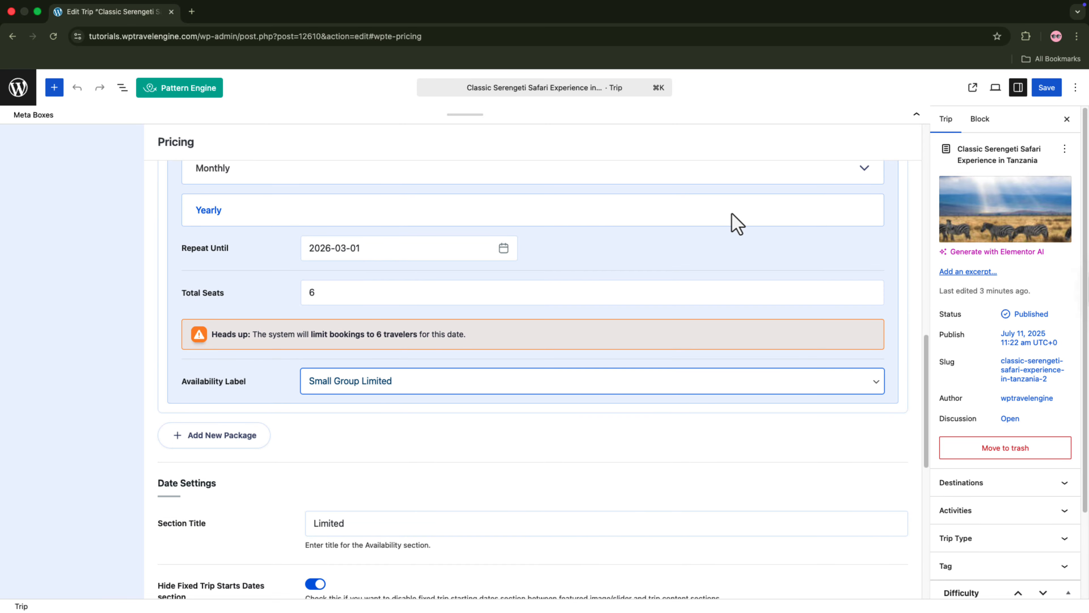
{"action": "left_click", "coordinate": [1052, 90]}
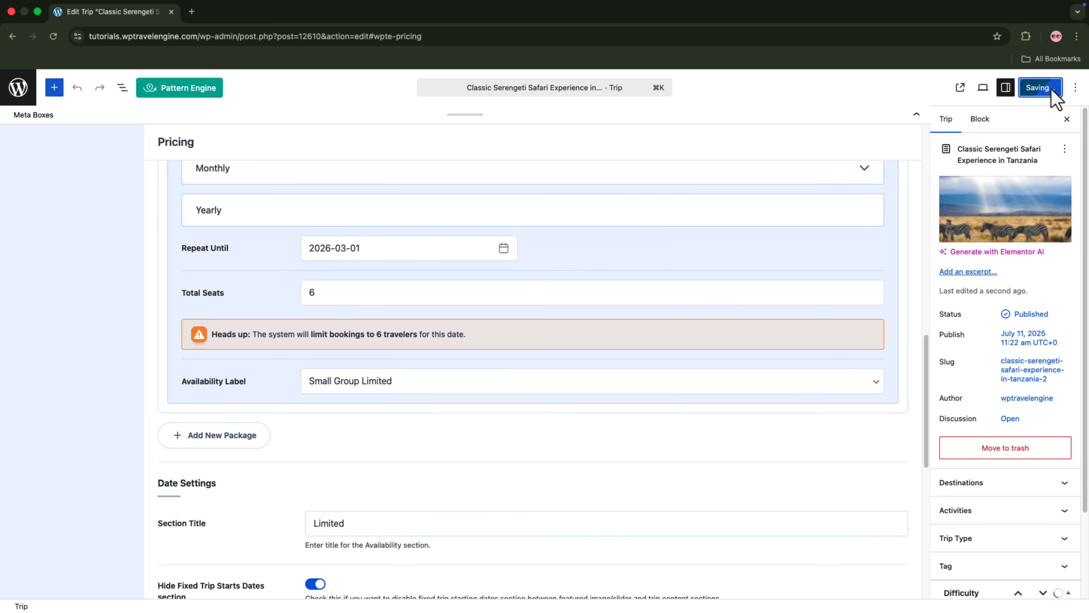
Step: View the published trip page and check the availability label shown on its fixed starting dates
{"action": "left_click", "coordinate": [962, 87]}
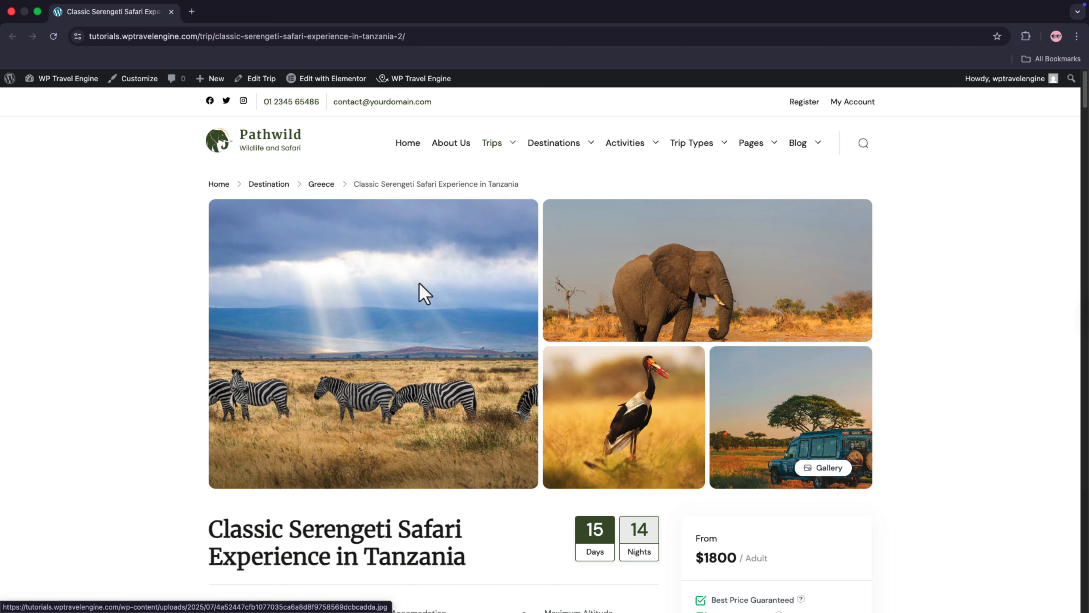
{"action": "scroll", "coordinate": [424, 291], "scroll_direction": "down", "scroll_amount": 15}
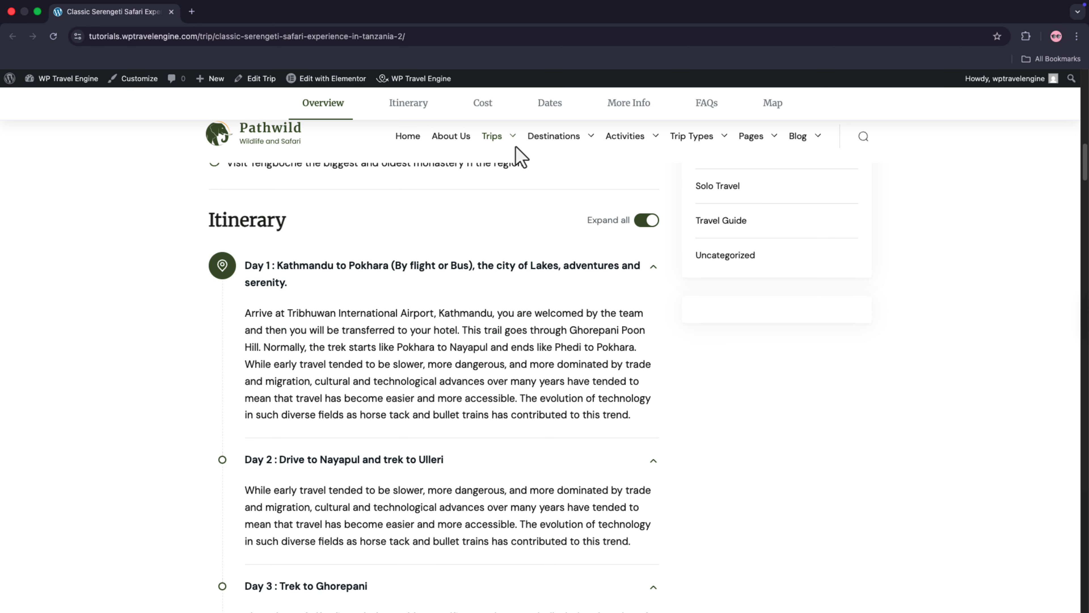
{"action": "left_click", "coordinate": [541, 105]}
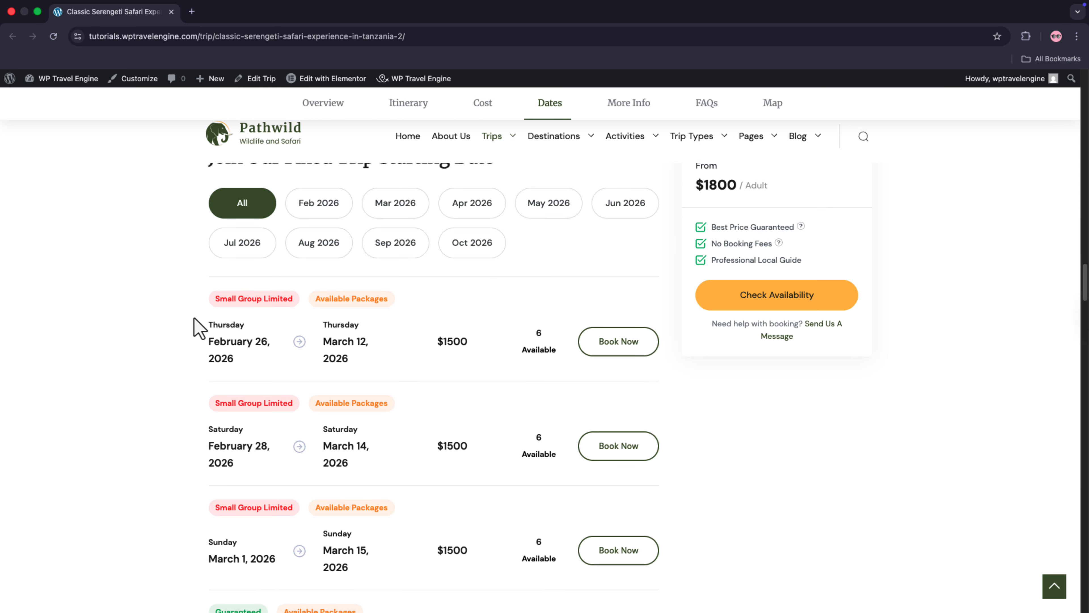
{"action": "left_click_drag", "start_coordinate": [216, 301], "coordinate": [293, 301]}
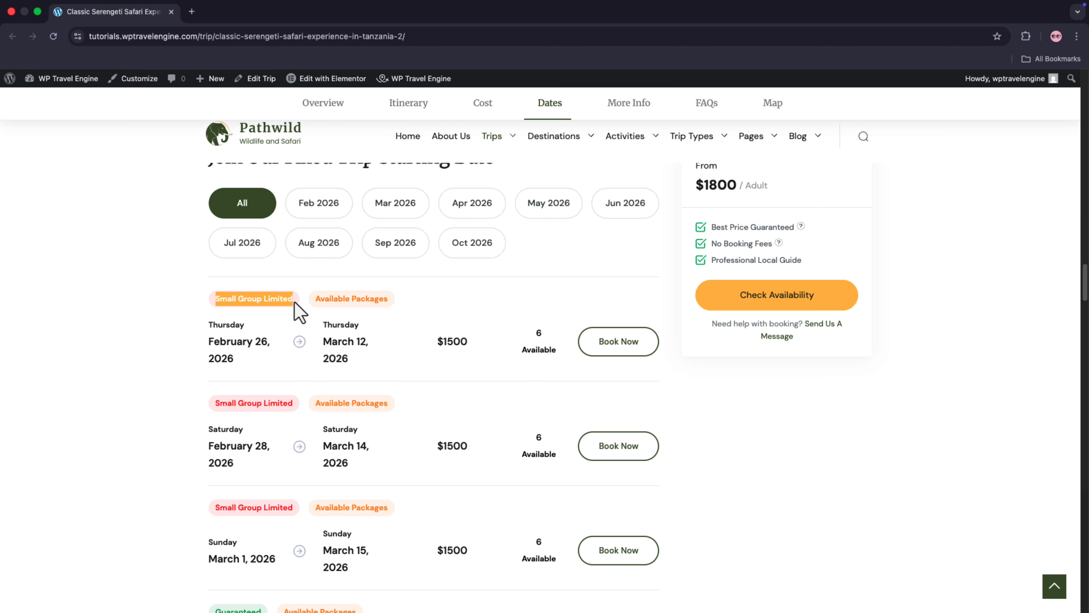
{"action": "left_click", "coordinate": [302, 320]}
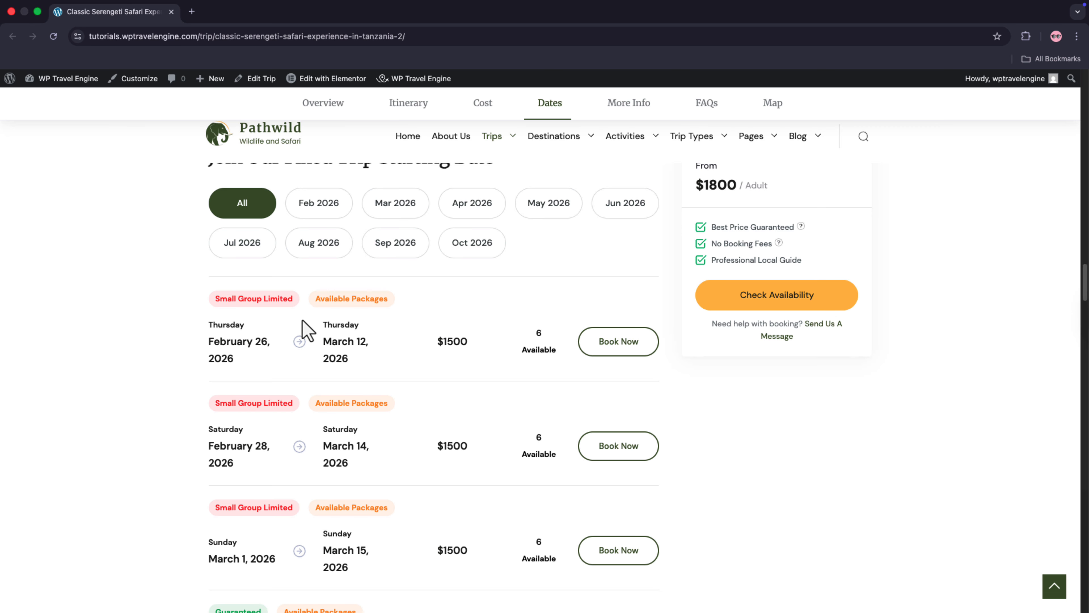